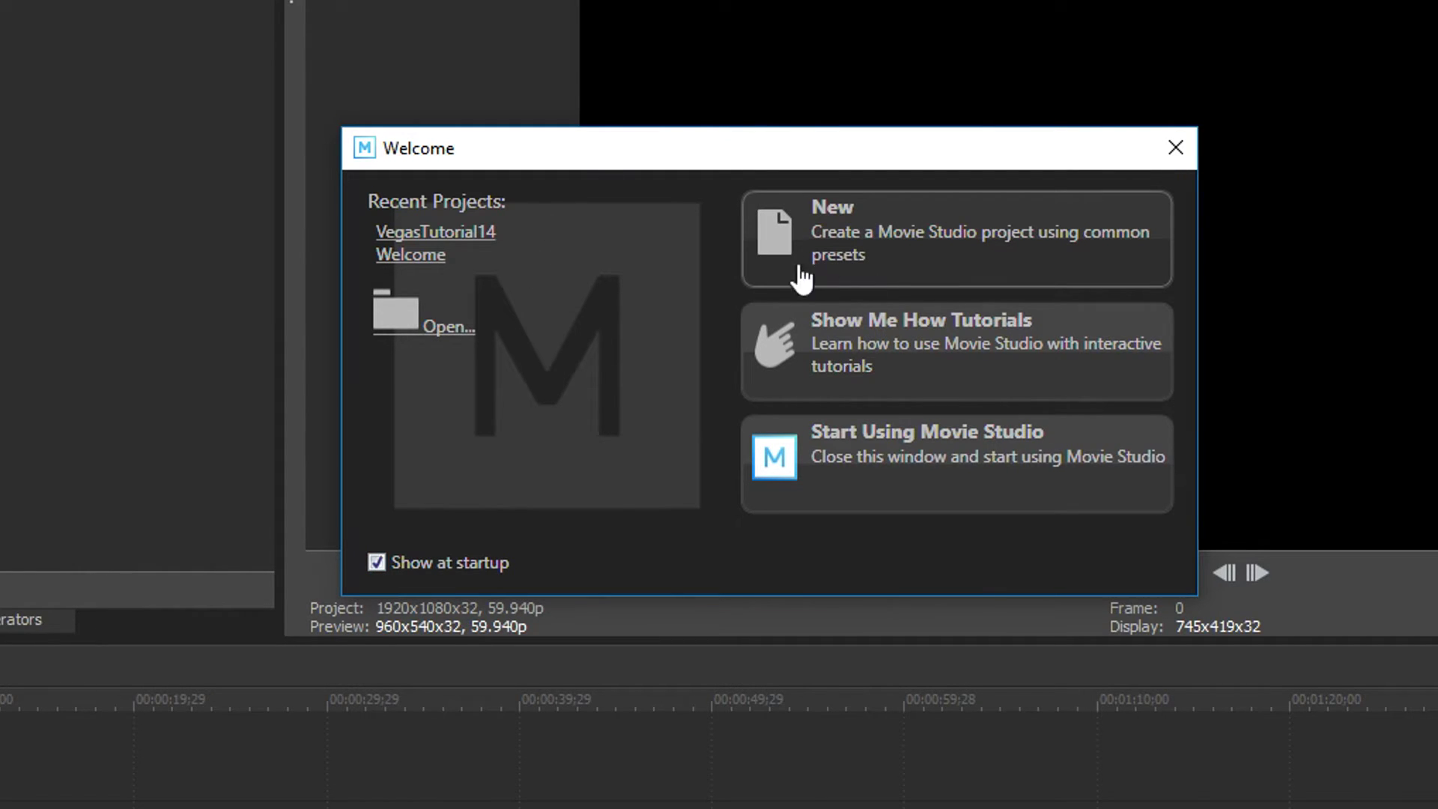
Step: Start a new project and try the Internet Video preset, Internet (HD) at 1280x720
left_click(928, 231)
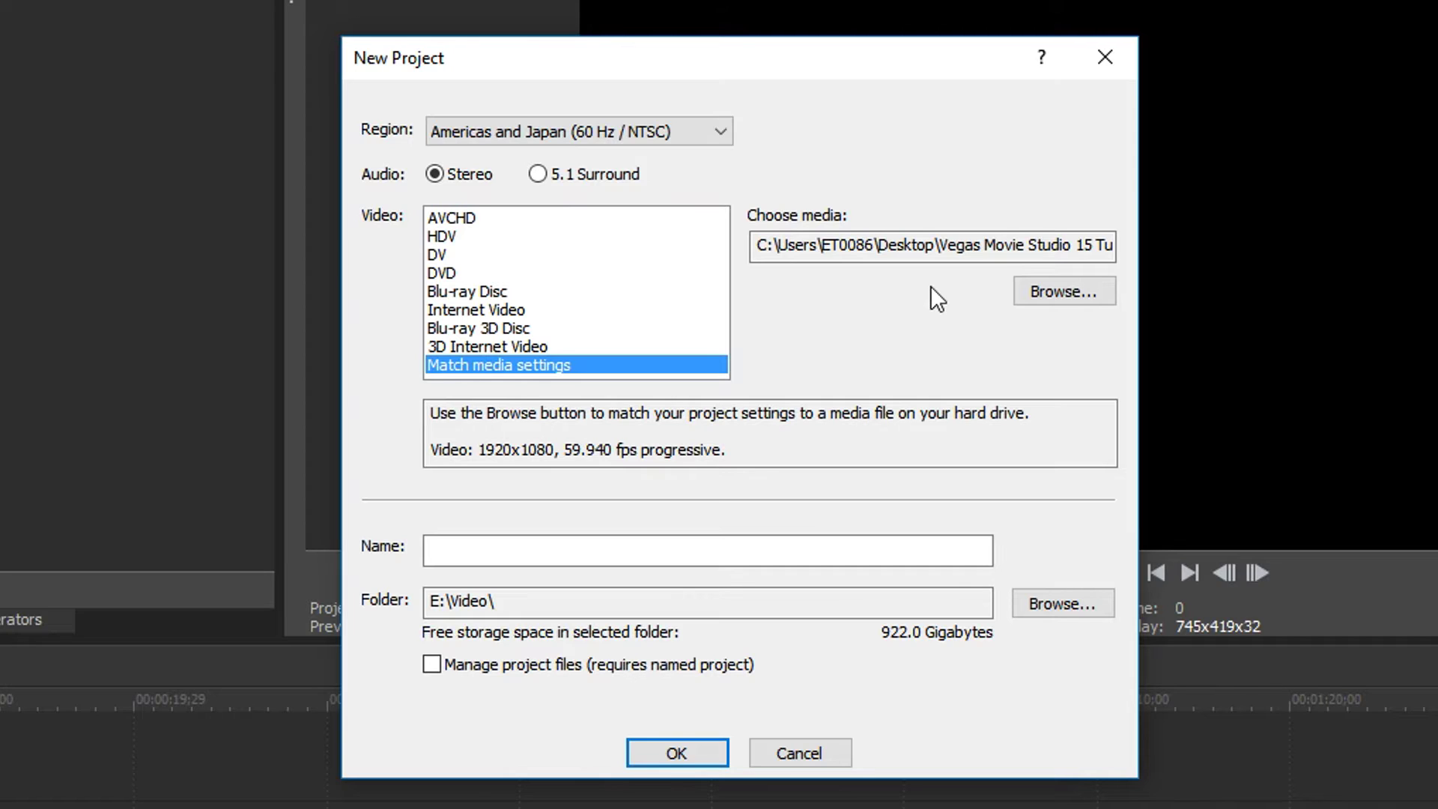
left_click(502, 310)
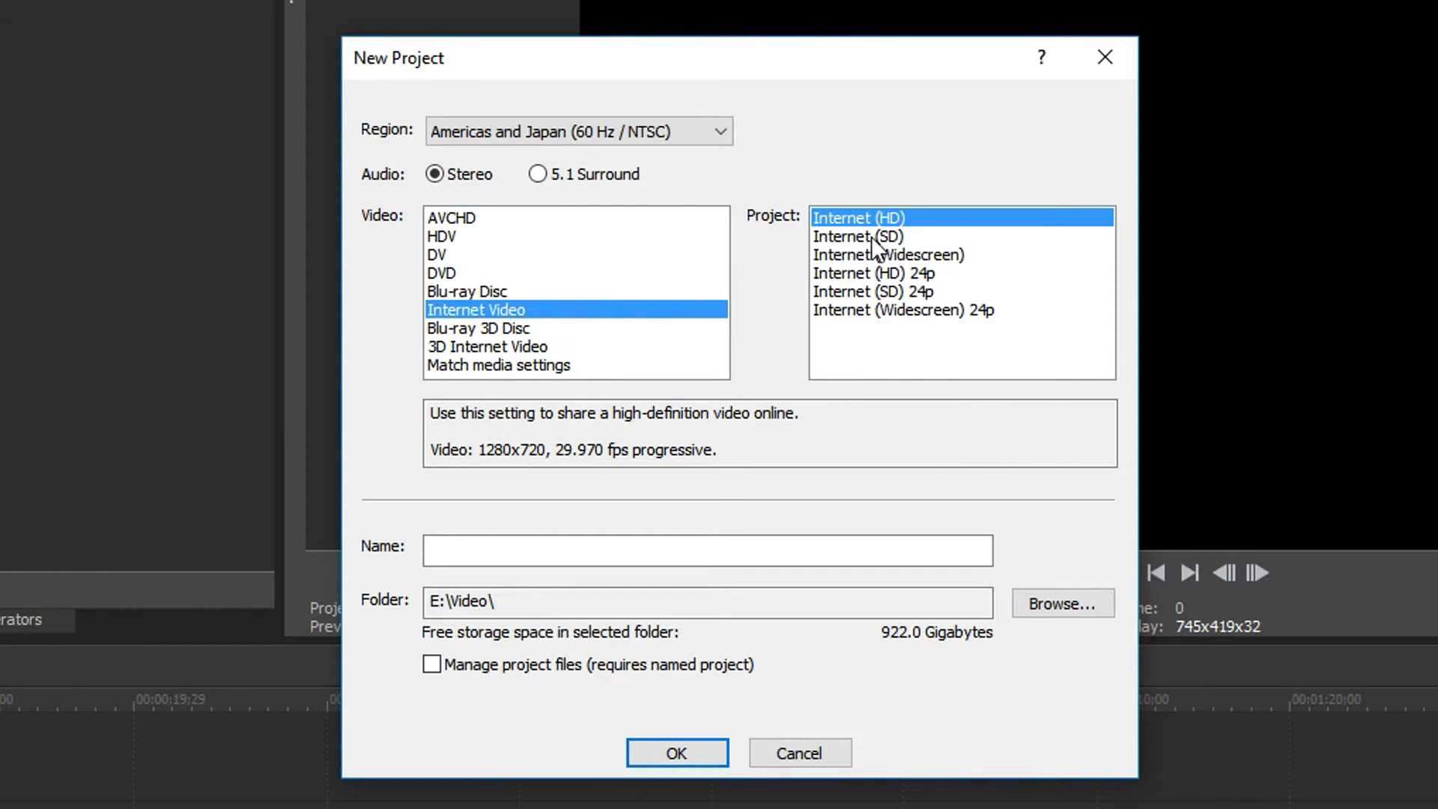
left_click_drag(480, 450, 547, 462)
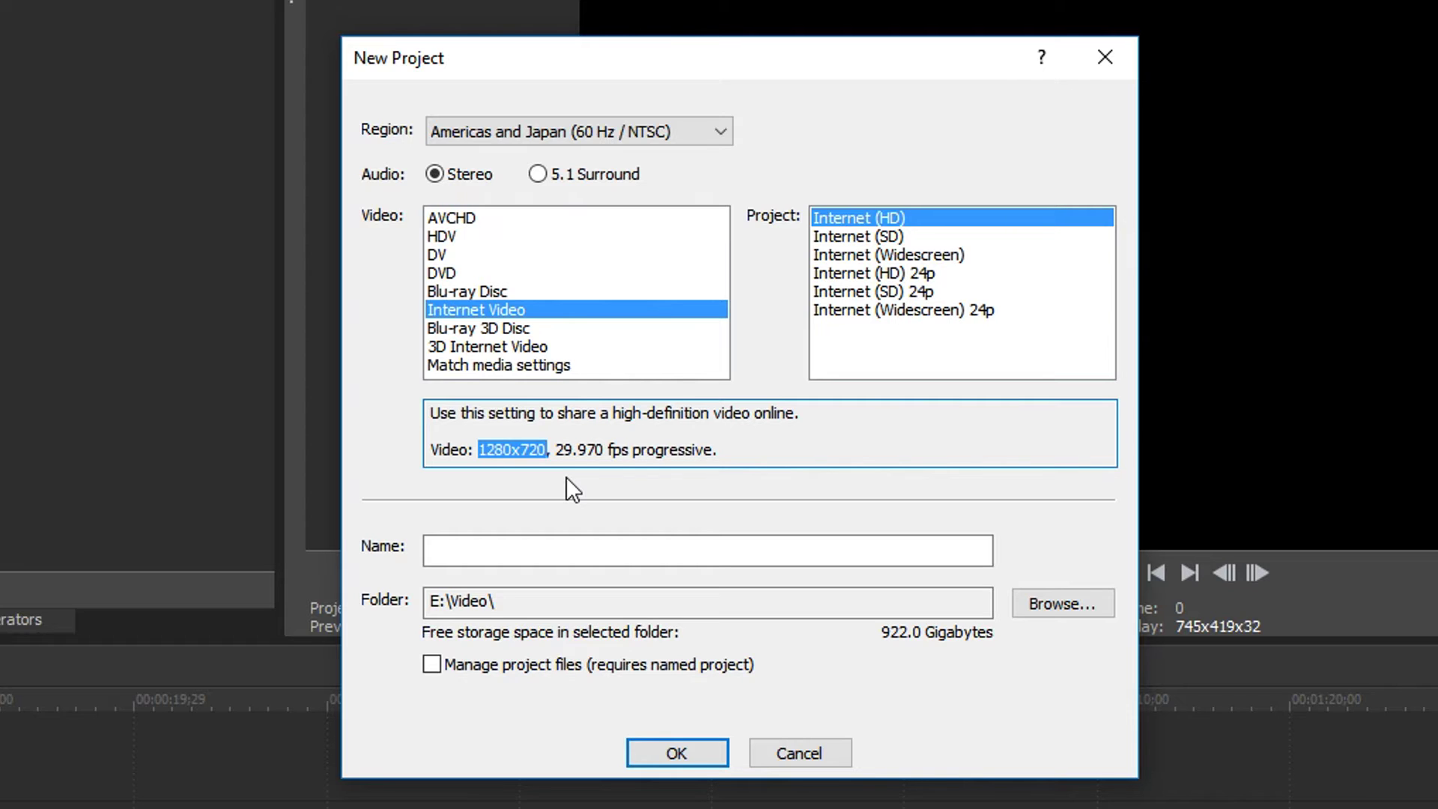
Step: Return to Match media settings, name the project Tutorial002 and enable Manage project files
left_click(560, 366)
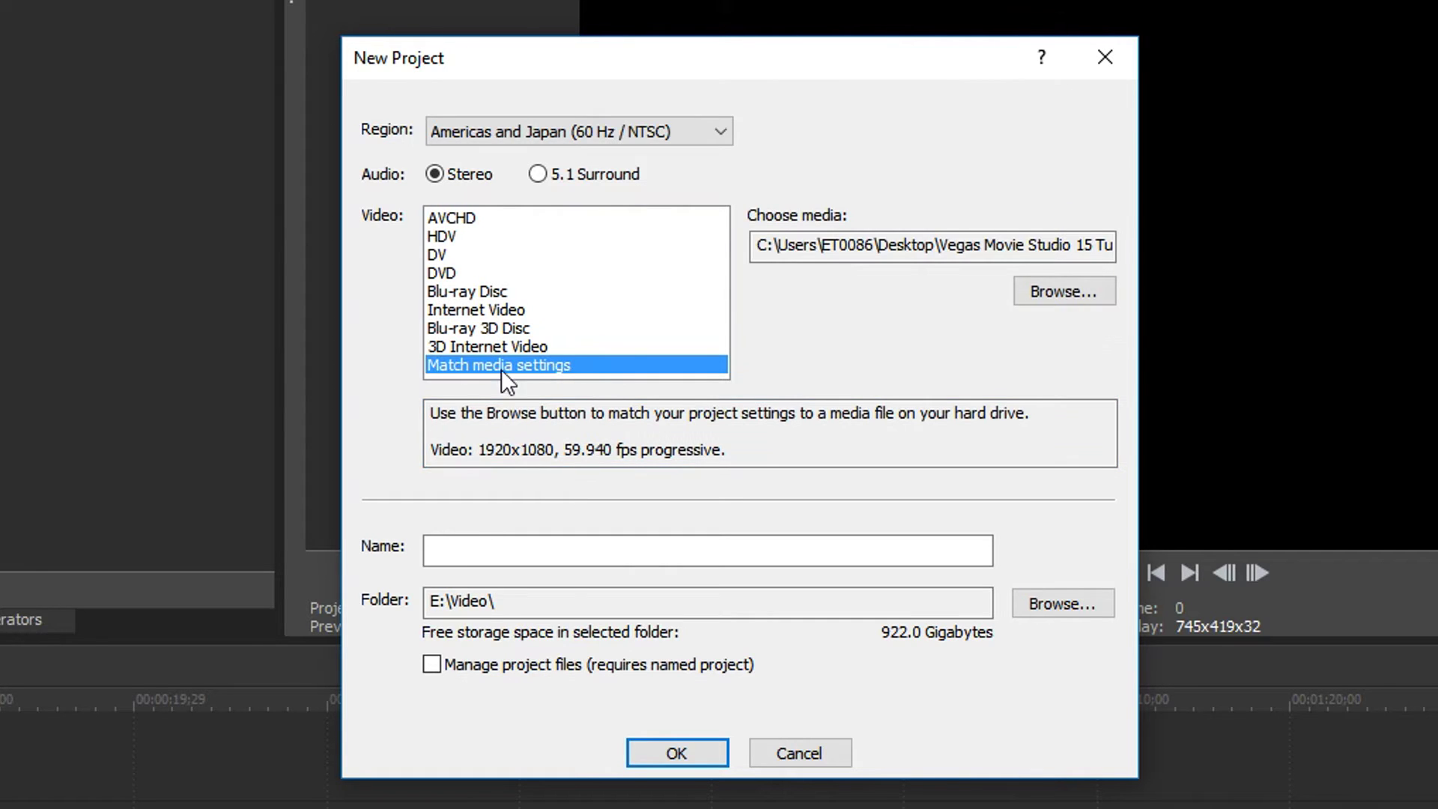
left_click(621, 558)
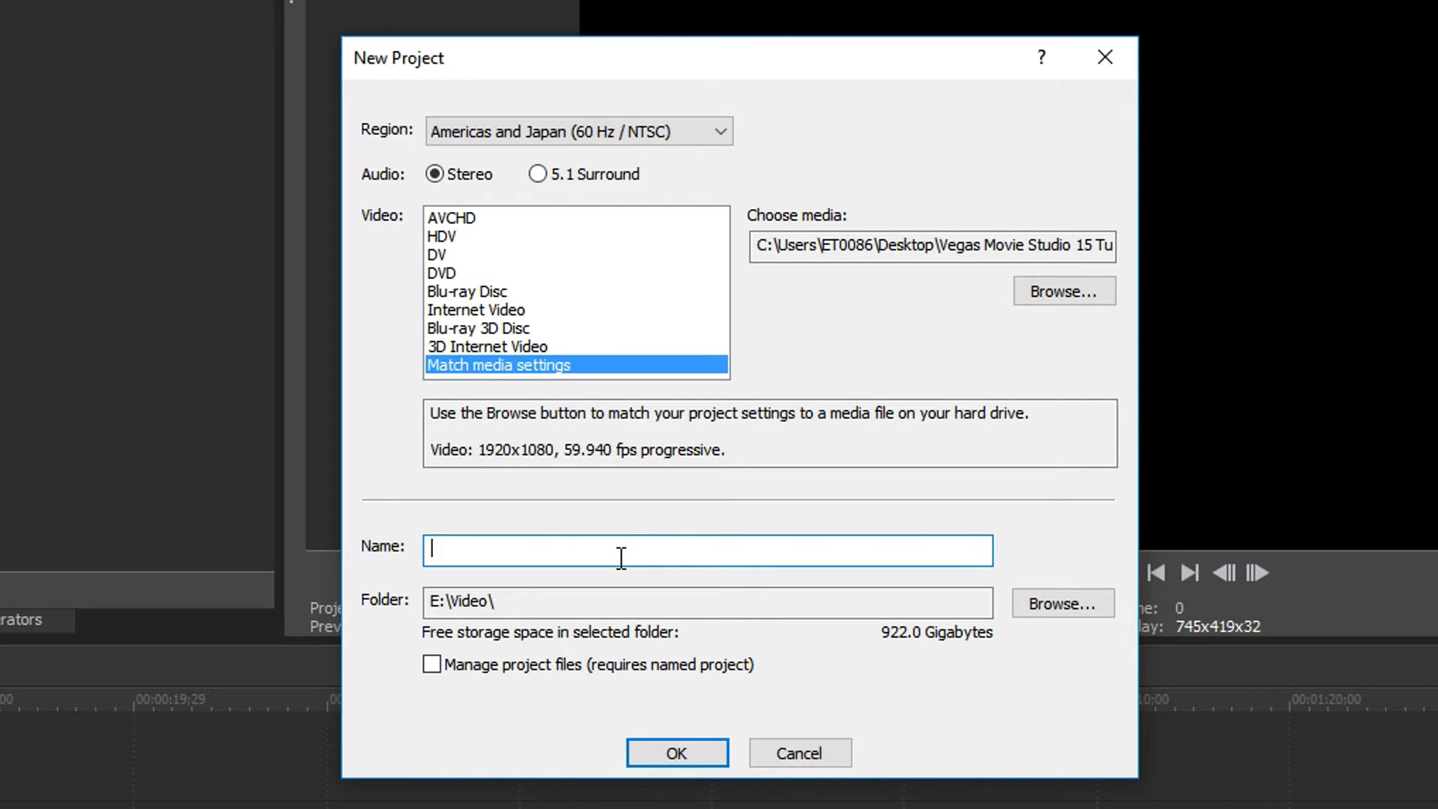
type("Tutorial002")
left_click(434, 666)
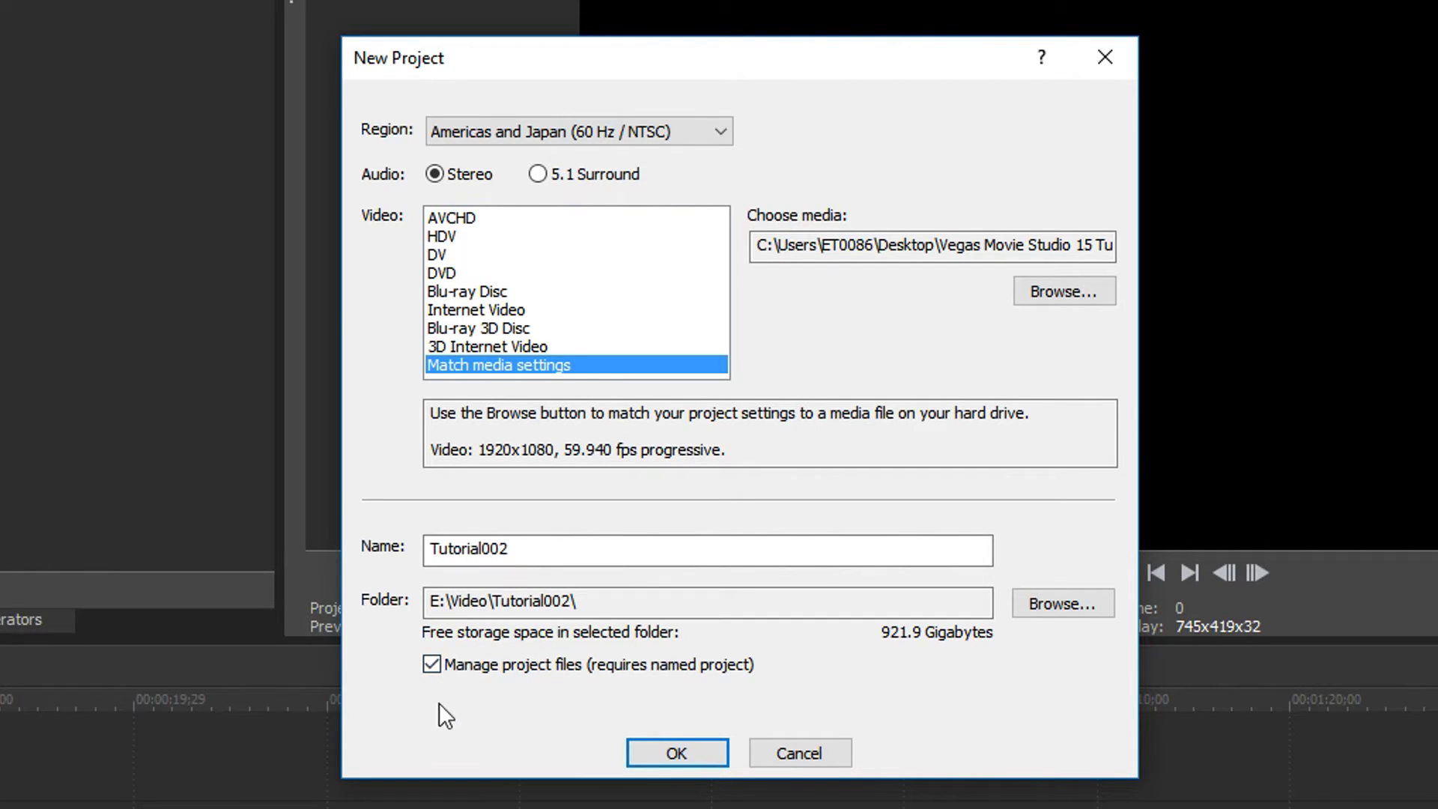
Step: Create the Tutorial002 project, then open Project > Add Media... and cancel the file picker
left_click(677, 751)
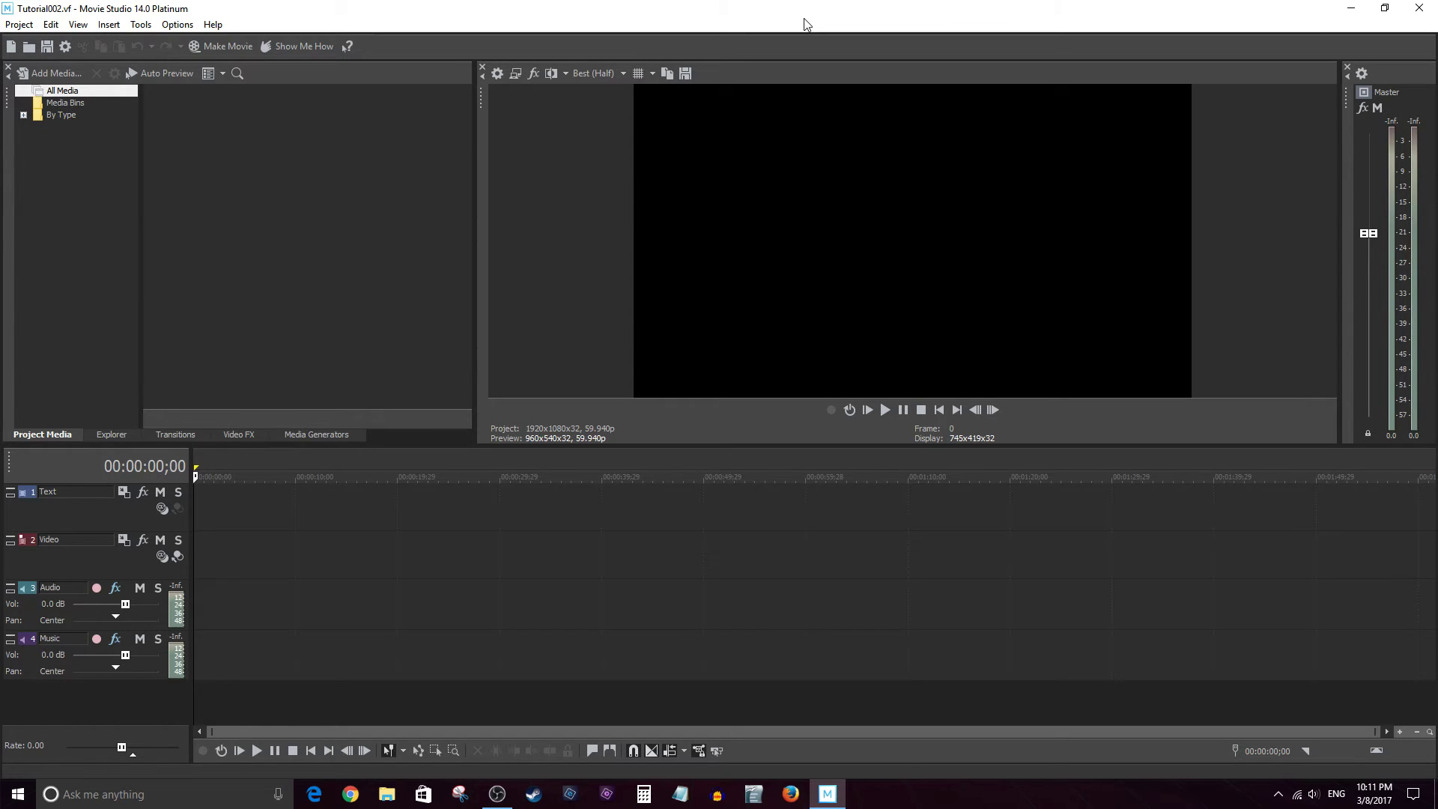
left_click(21, 25)
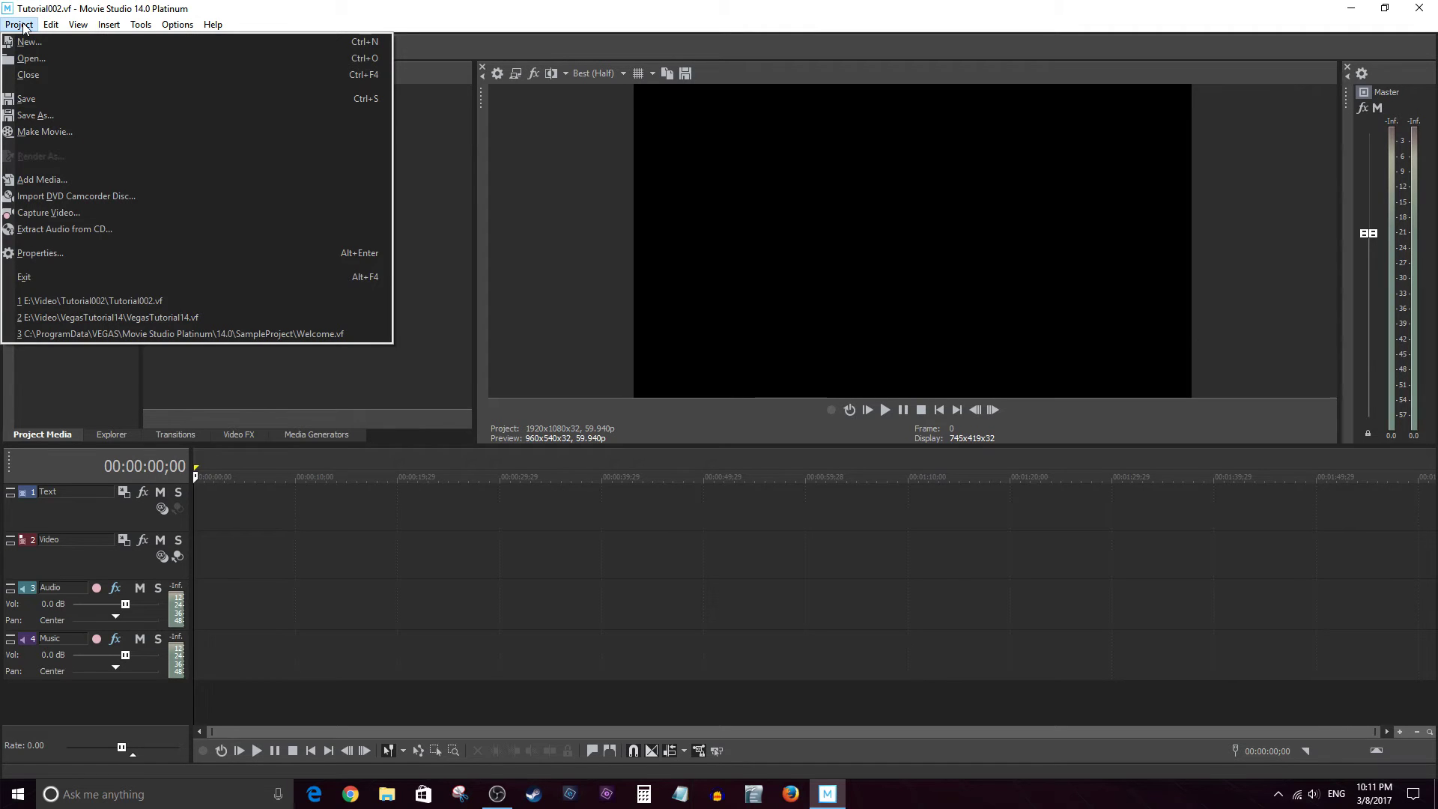
left_click(44, 183)
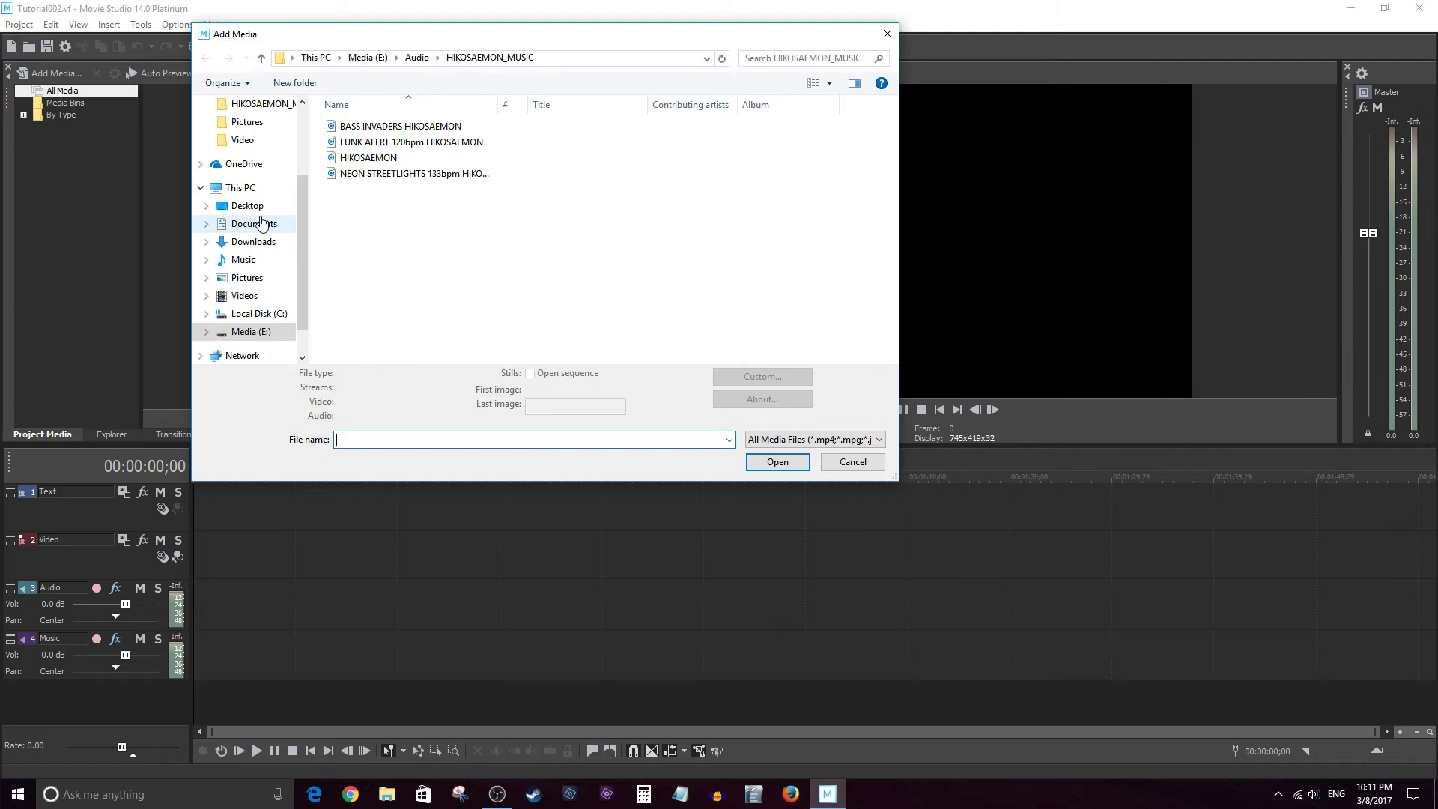
left_click(853, 462)
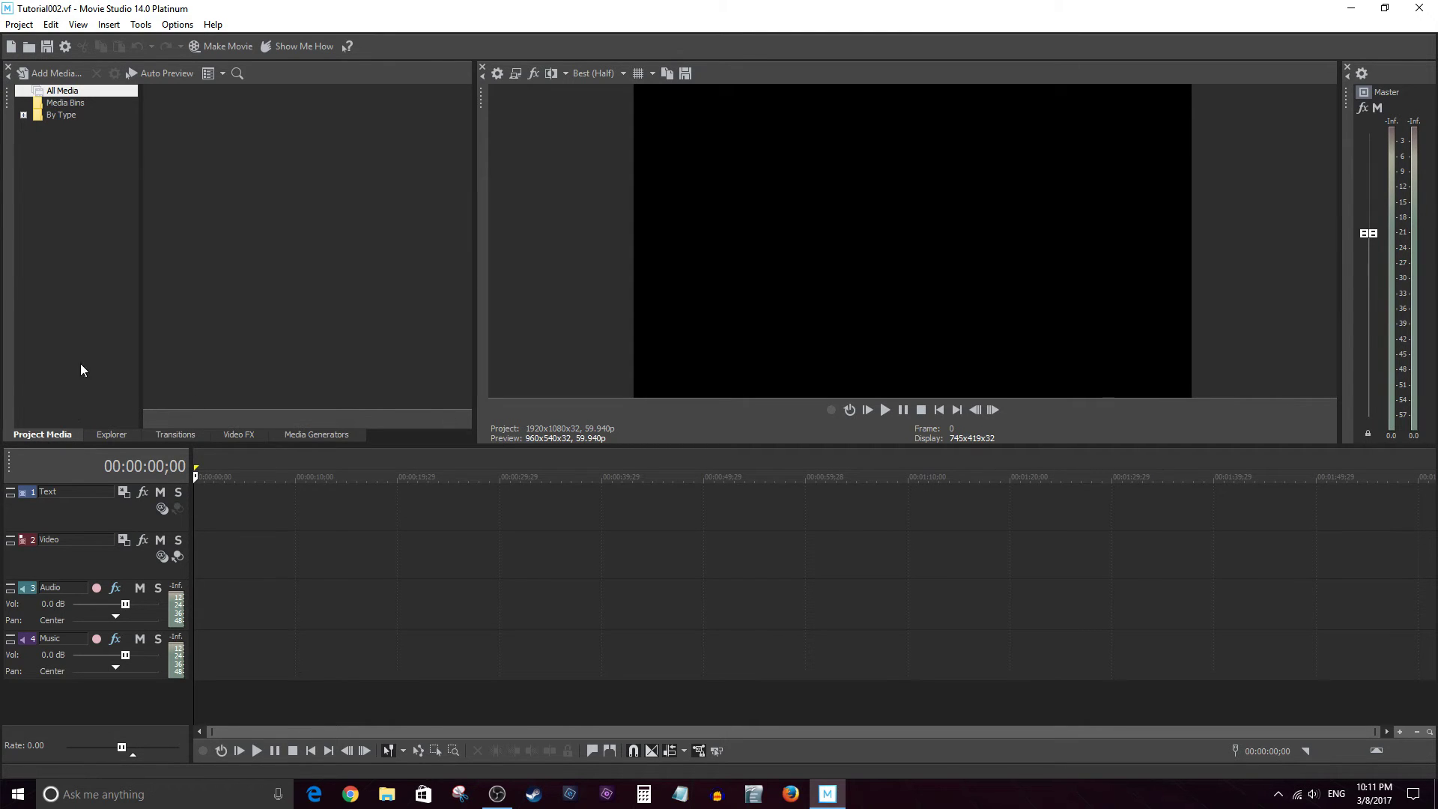
left_click(43, 72)
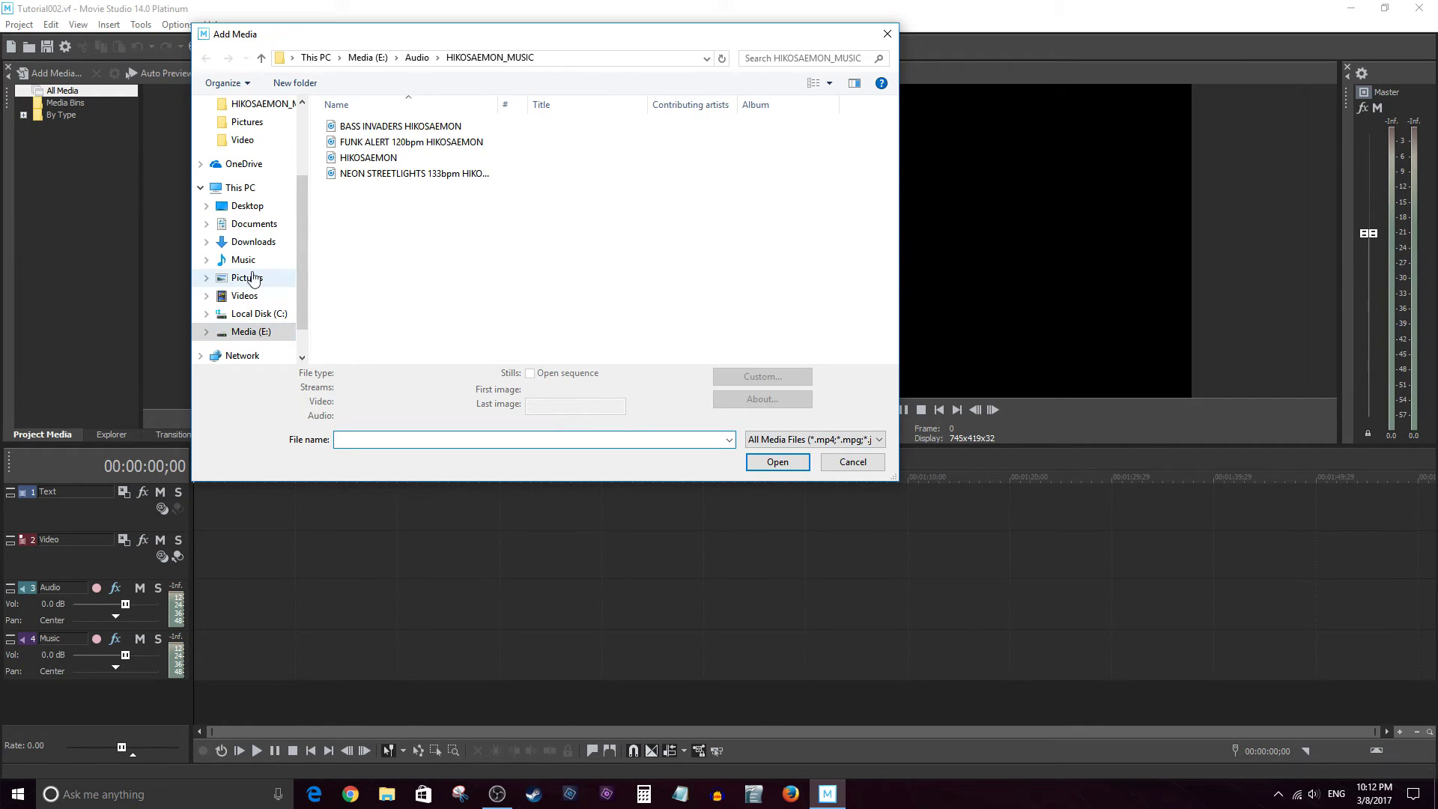
left_click(844, 464)
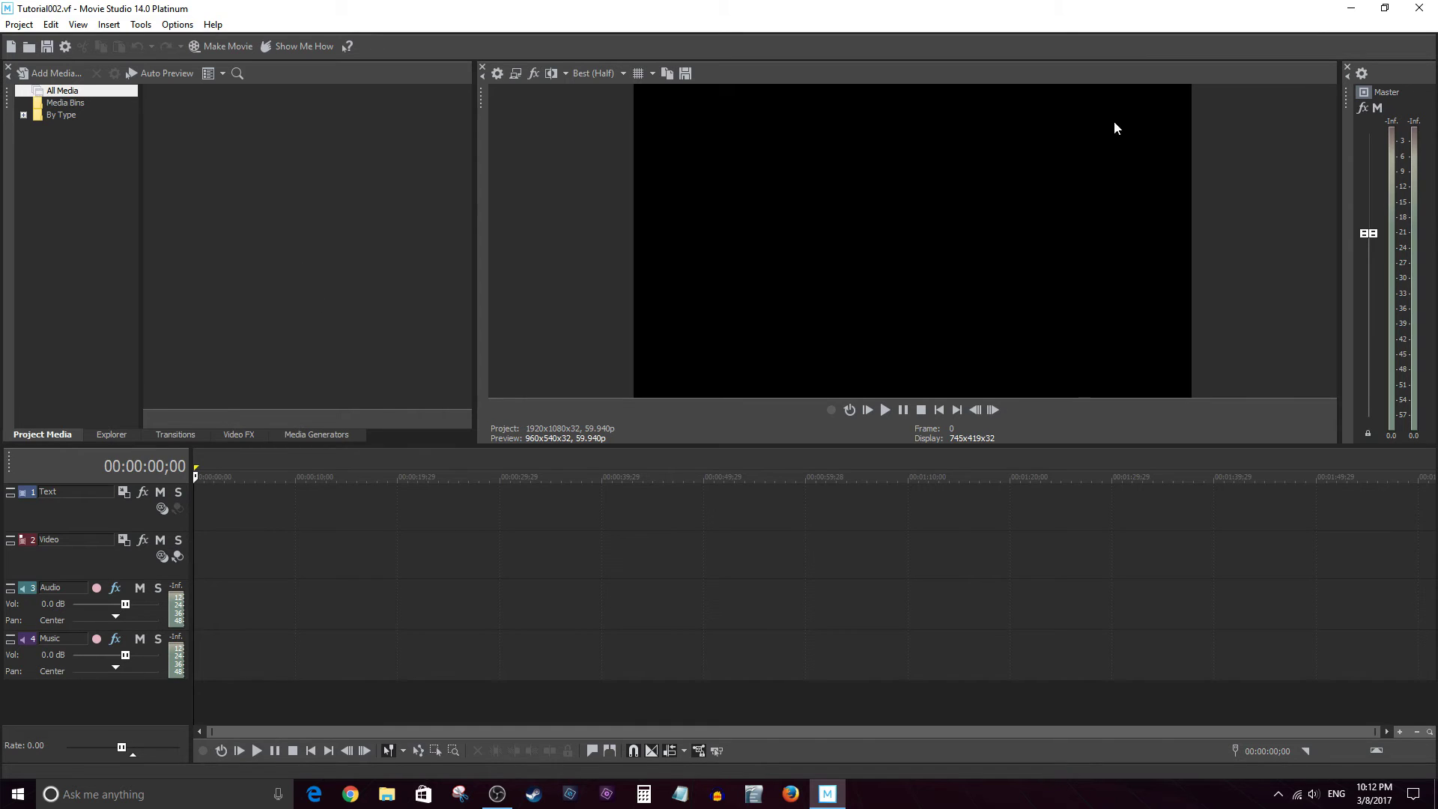
left_click(1385, 8)
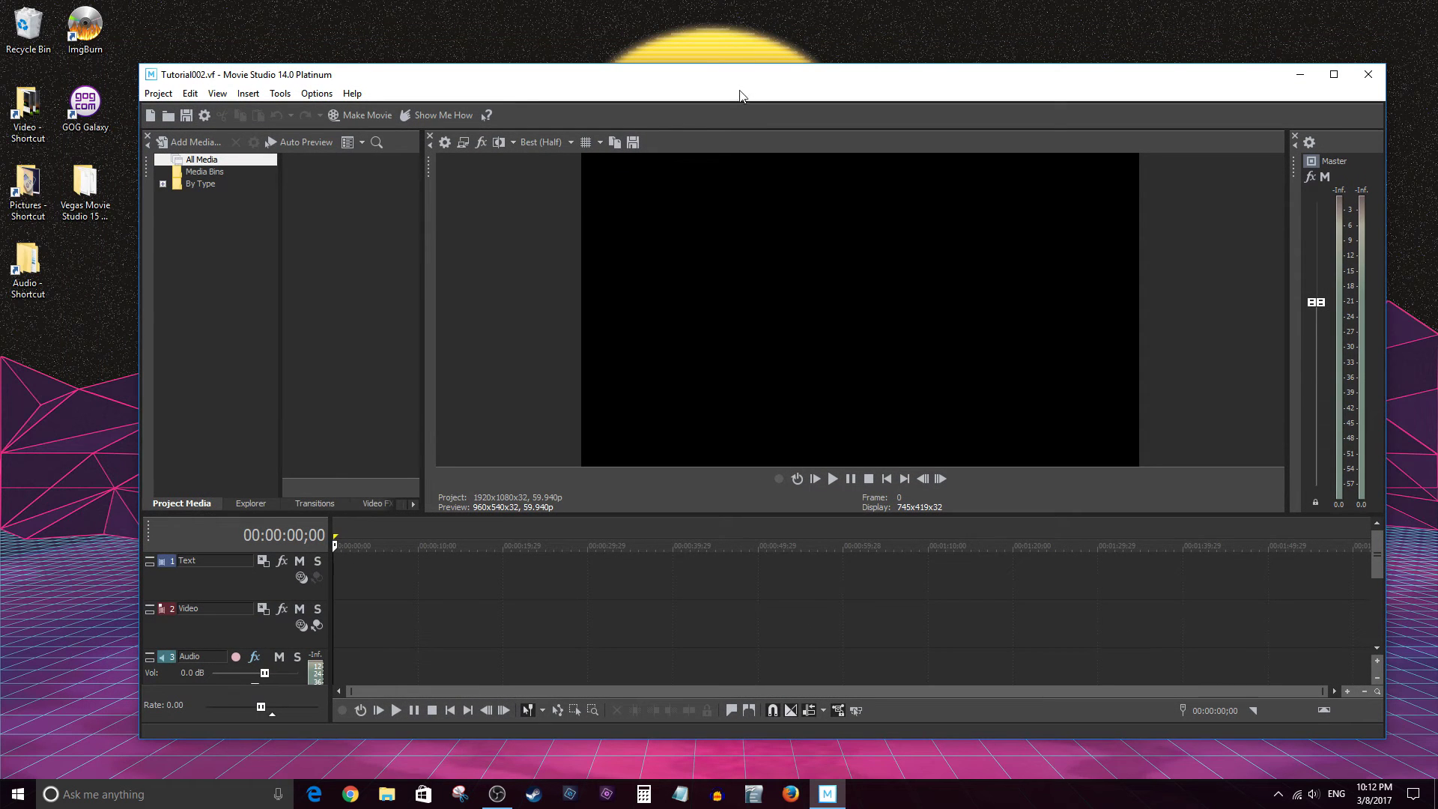
left_click_drag(802, 80, 848, 39)
double_click(88, 189)
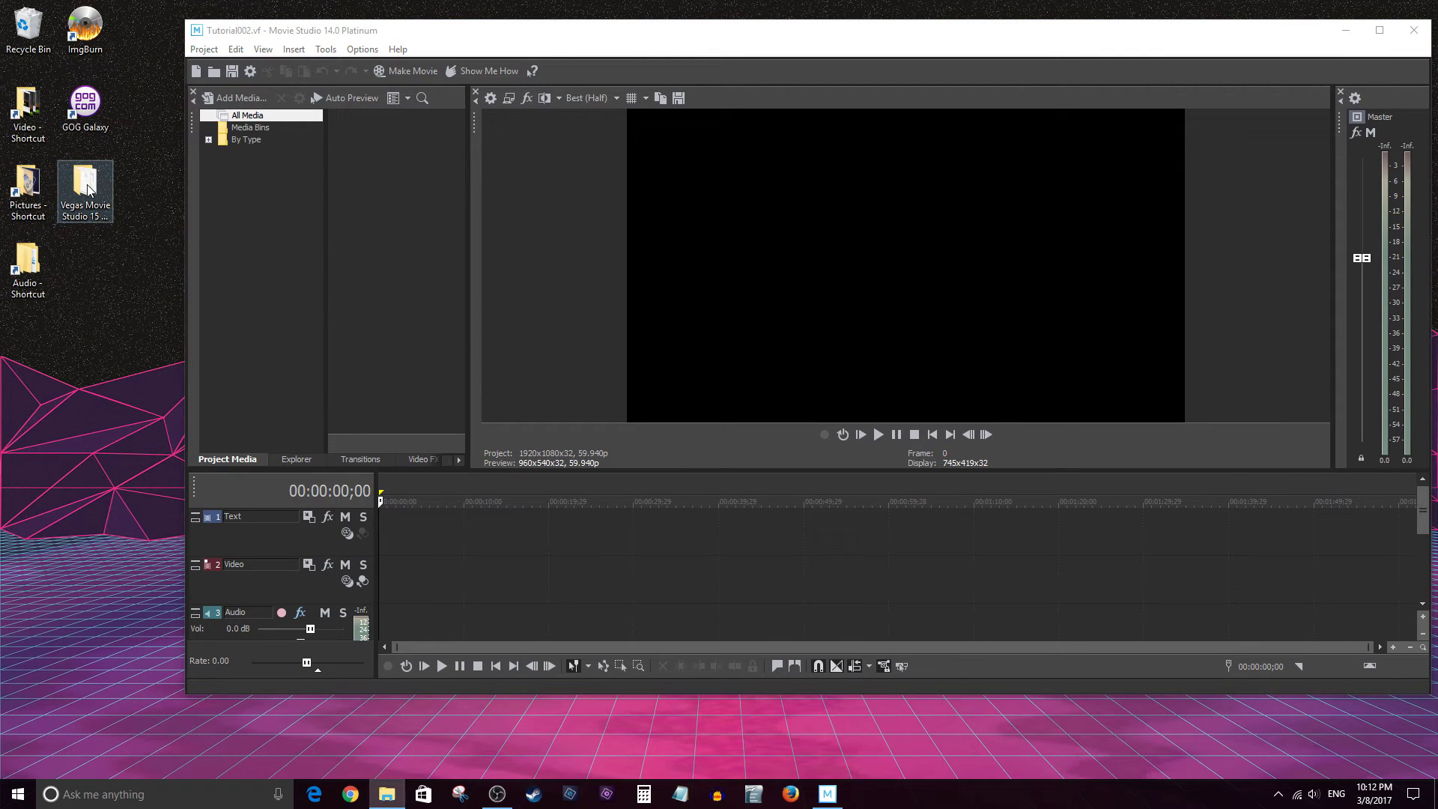
left_click_drag(1027, 362, 1222, 451)
left_click(1163, 563)
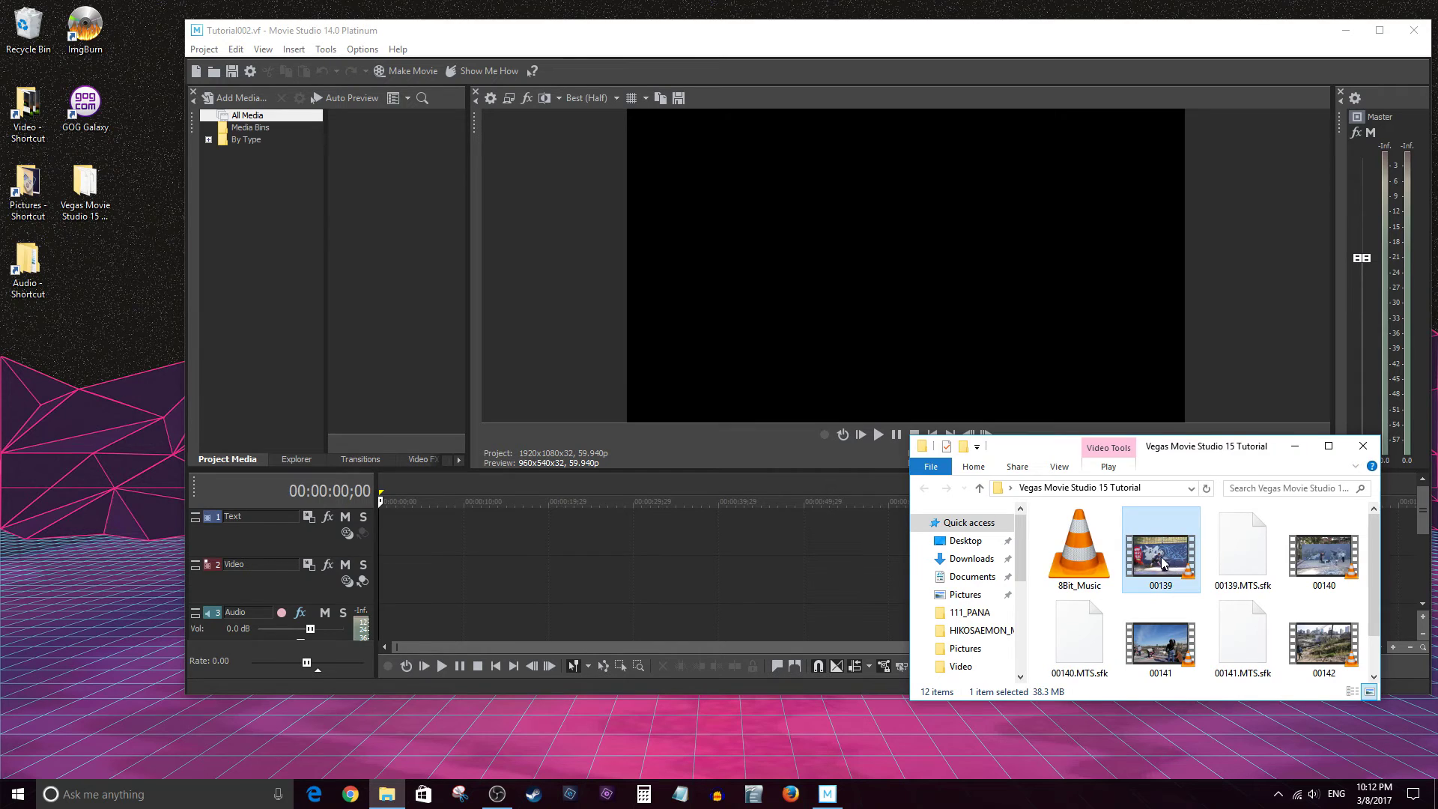
left_click_drag(1162, 563, 428, 554)
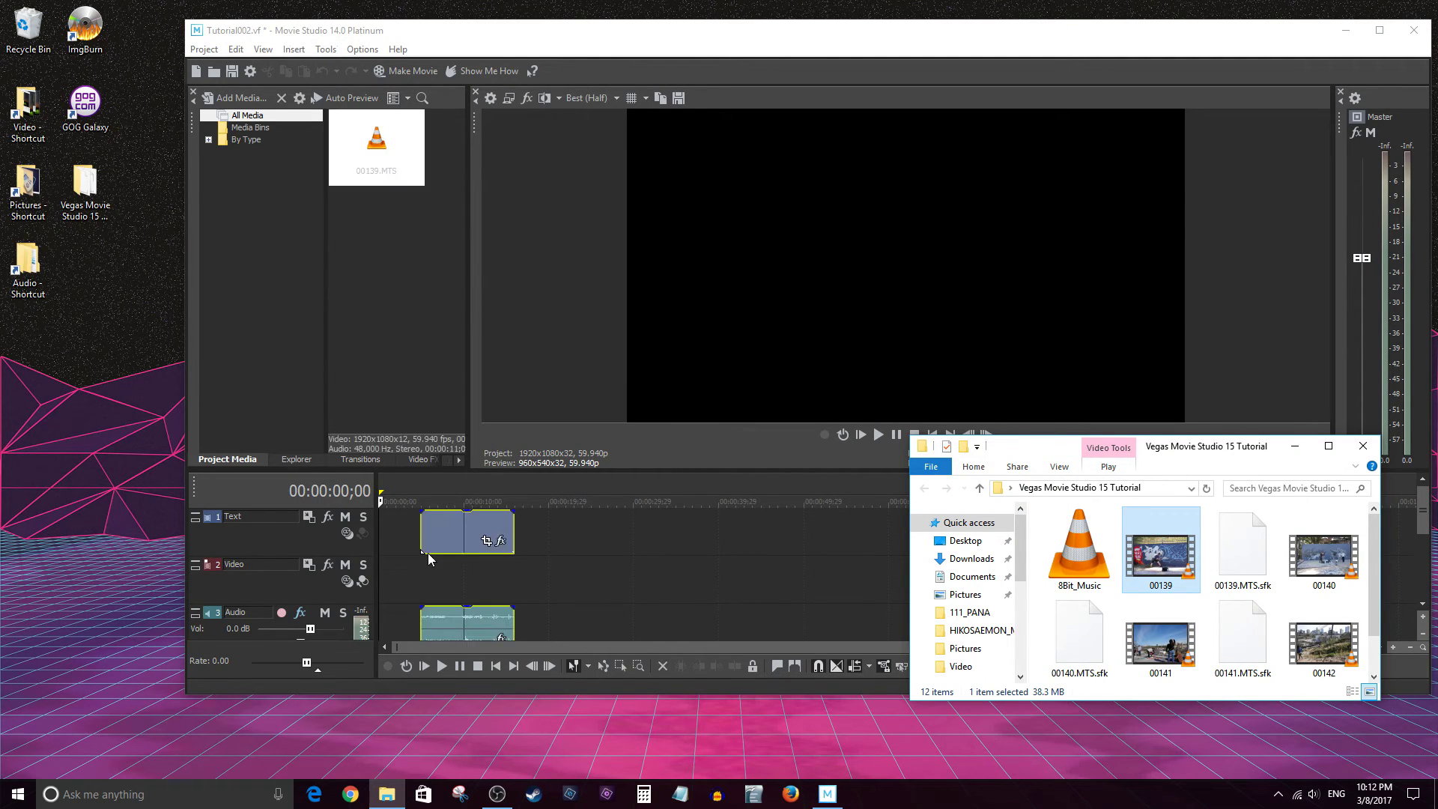
left_click(1379, 30)
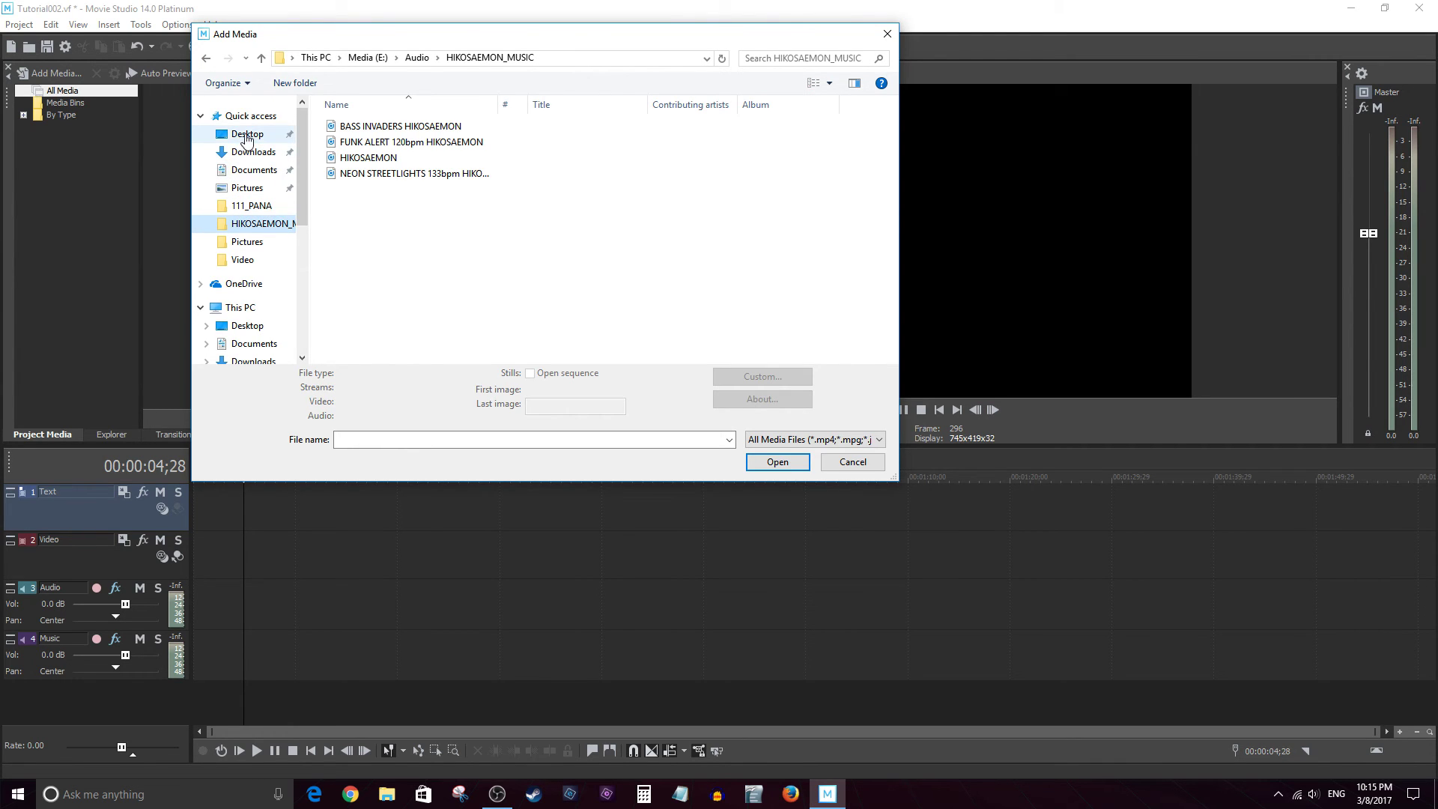
Step: Import 00139, 00140 and Untitled-1 from Desktop > Vegas Movie Studio 15 Tutorial
left_click(247, 137)
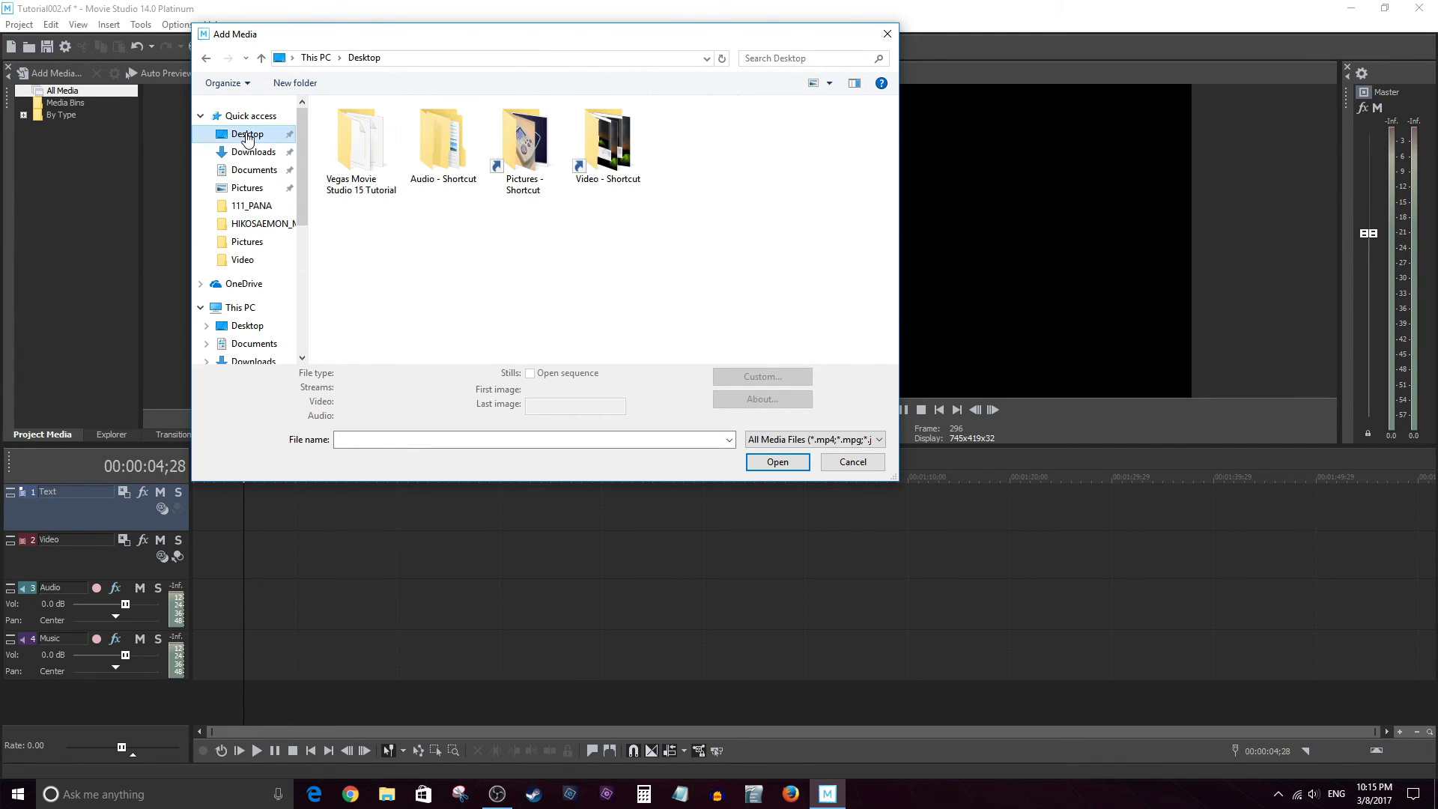
left_click(363, 156)
double_click(362, 156)
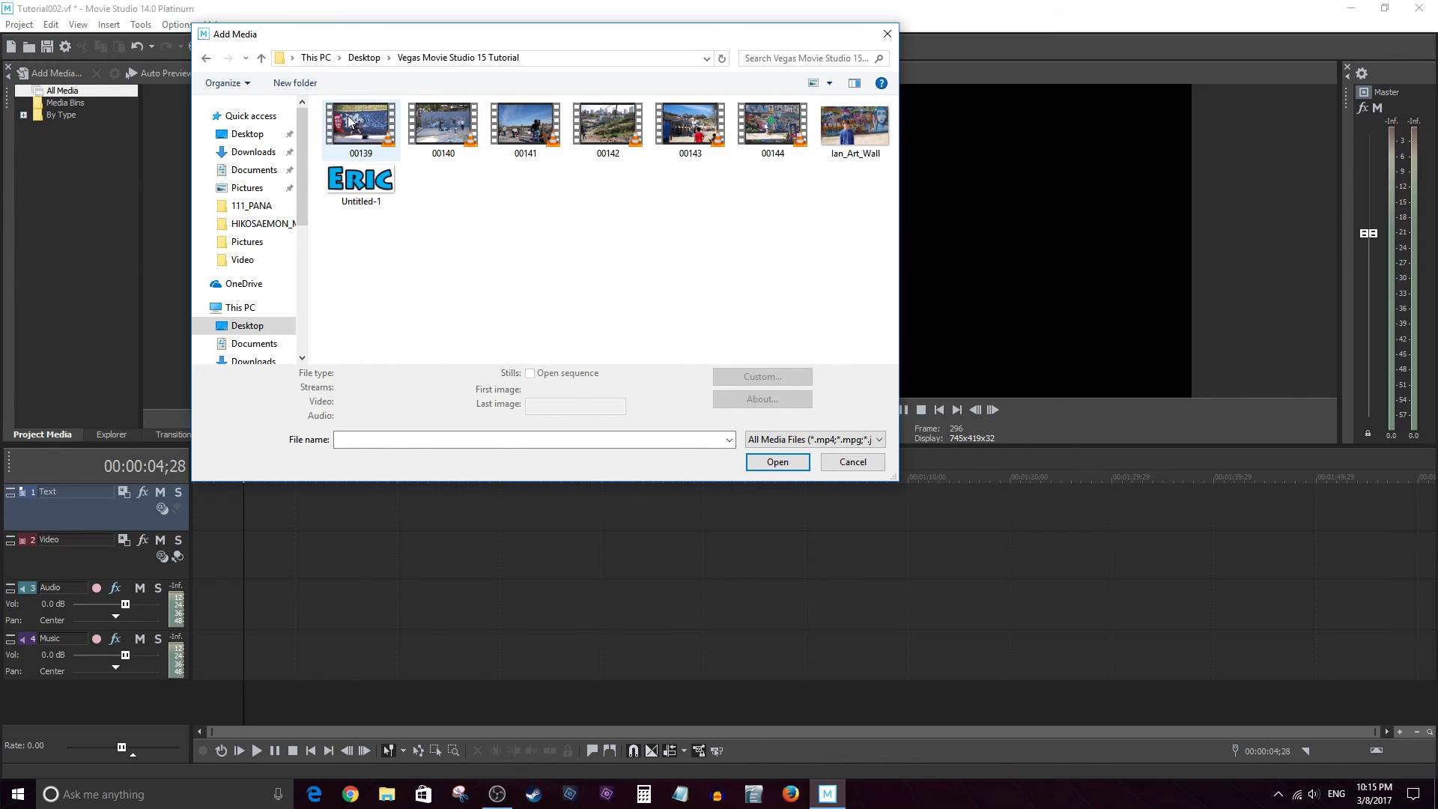
left_click(368, 128)
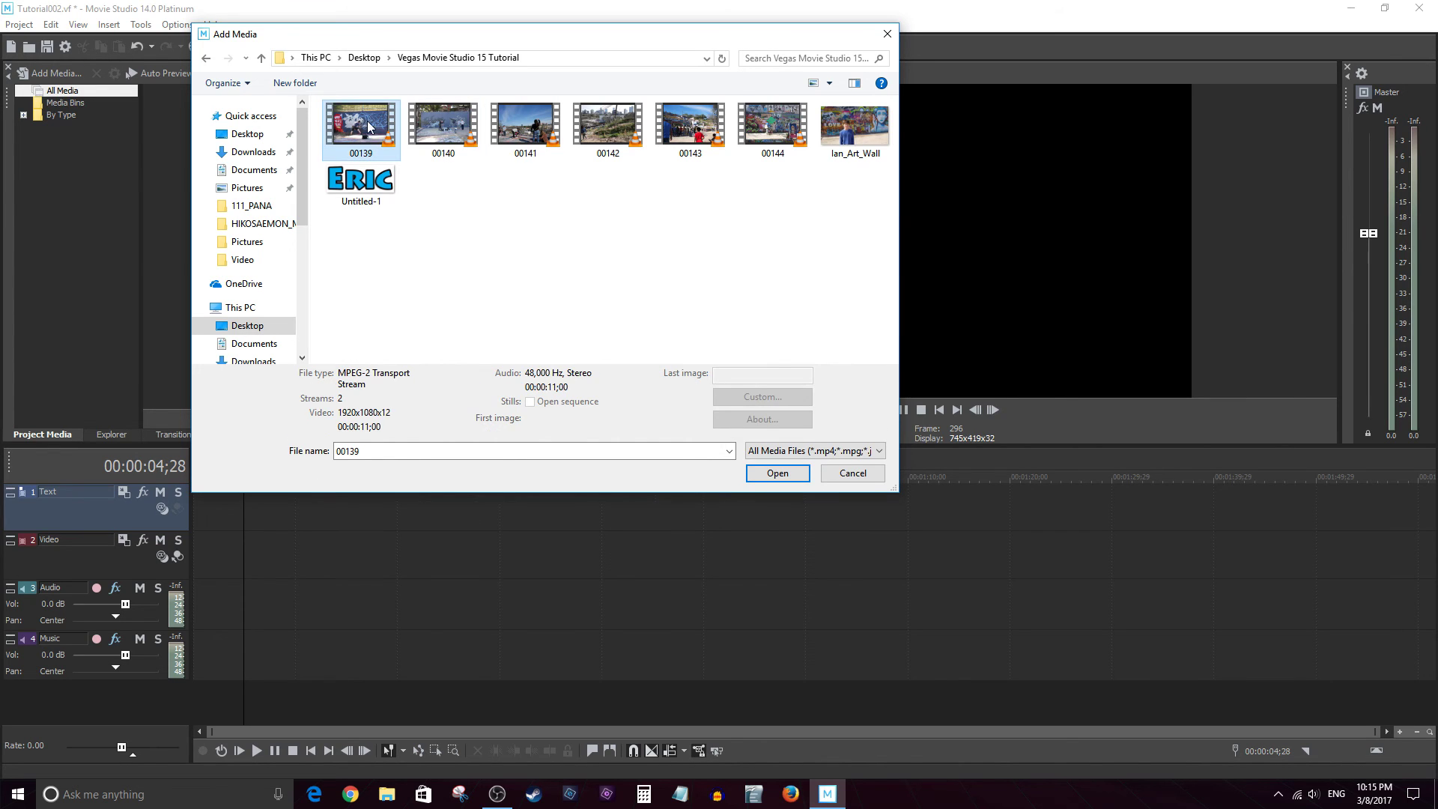
left_click(427, 120, "ctrl")
left_click(382, 180, "ctrl")
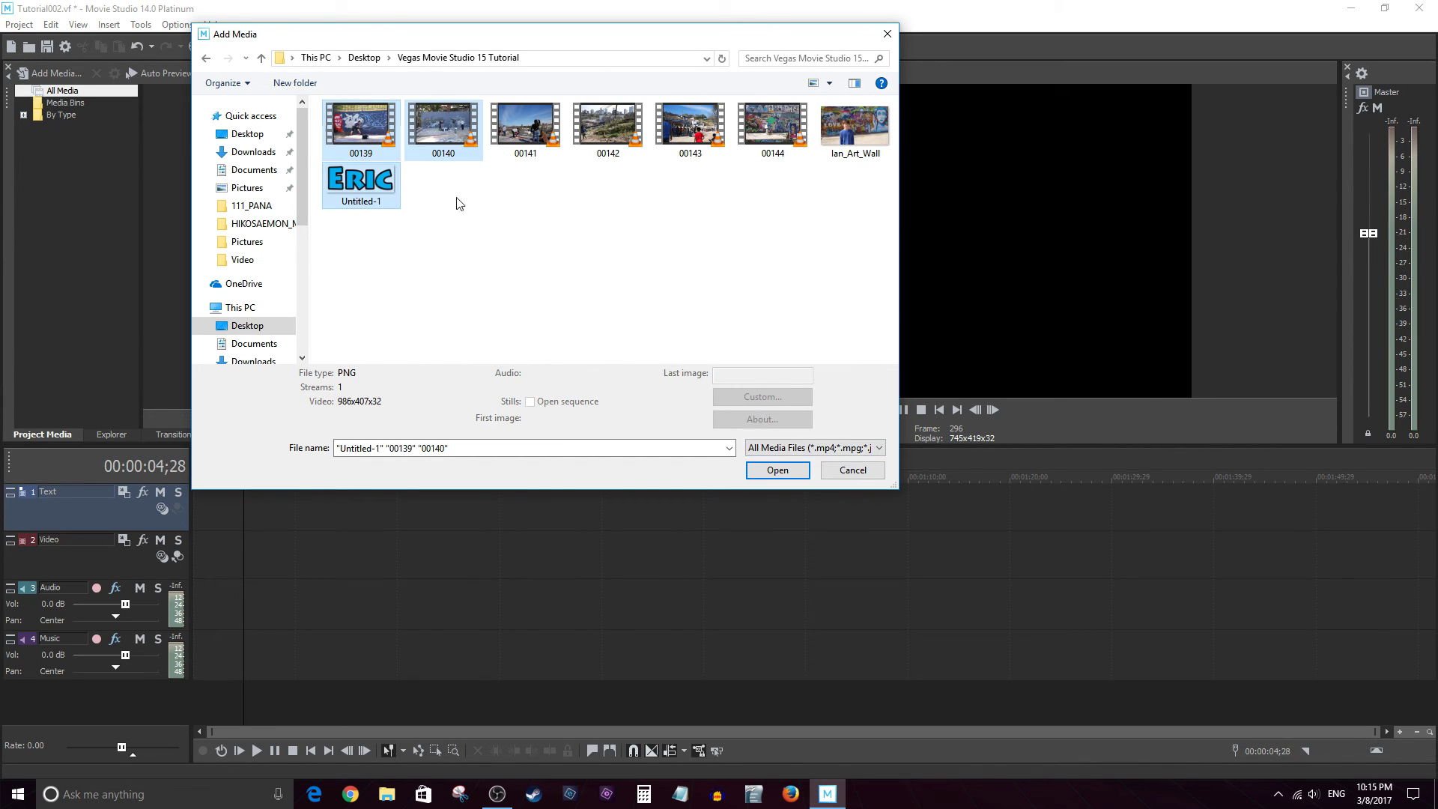
left_click(779, 471)
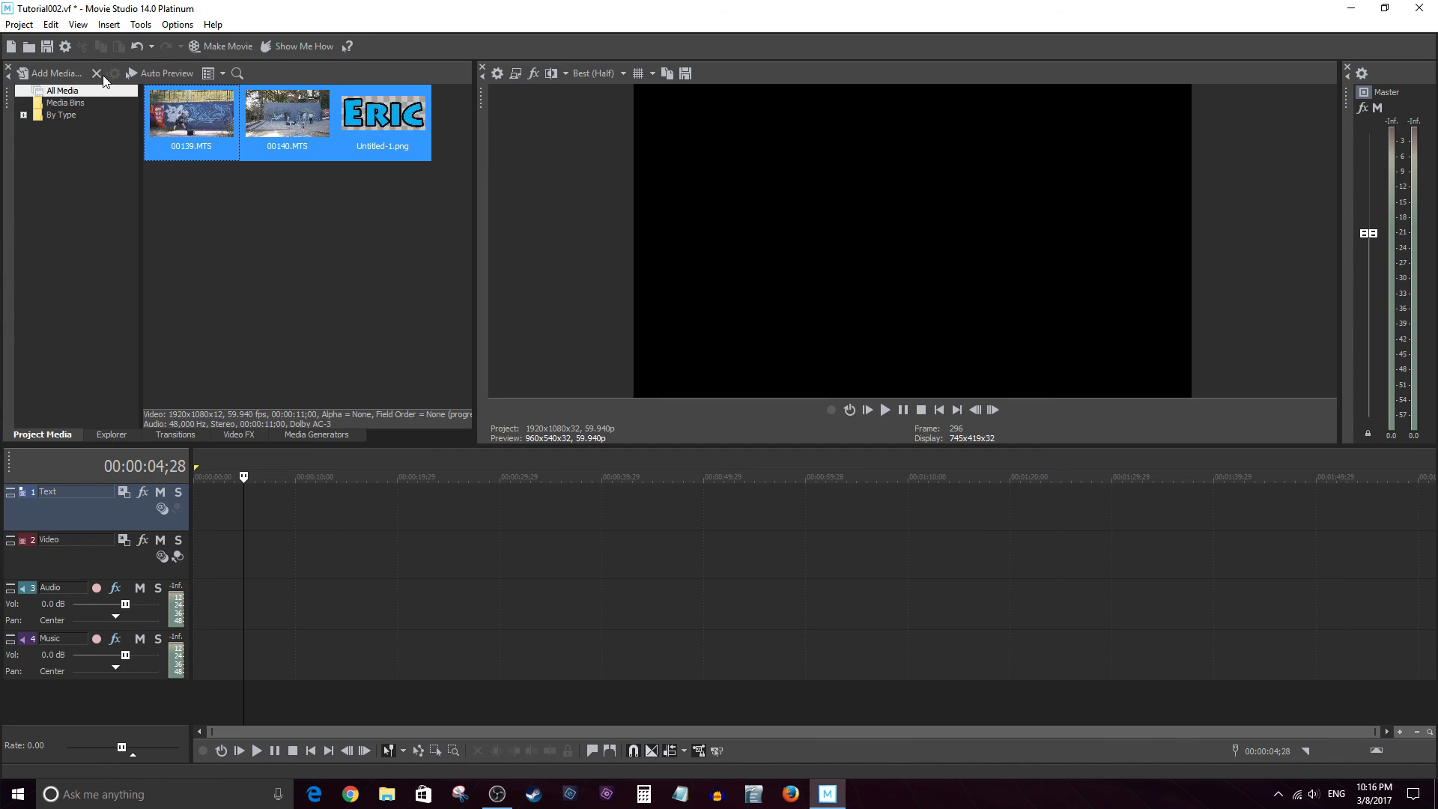
Step: Import FUNK ALERT 120bpm HIKOSAEMON from E:\Audio\HIKOSAEMON_MUSIC into Project Media
left_click(60, 71)
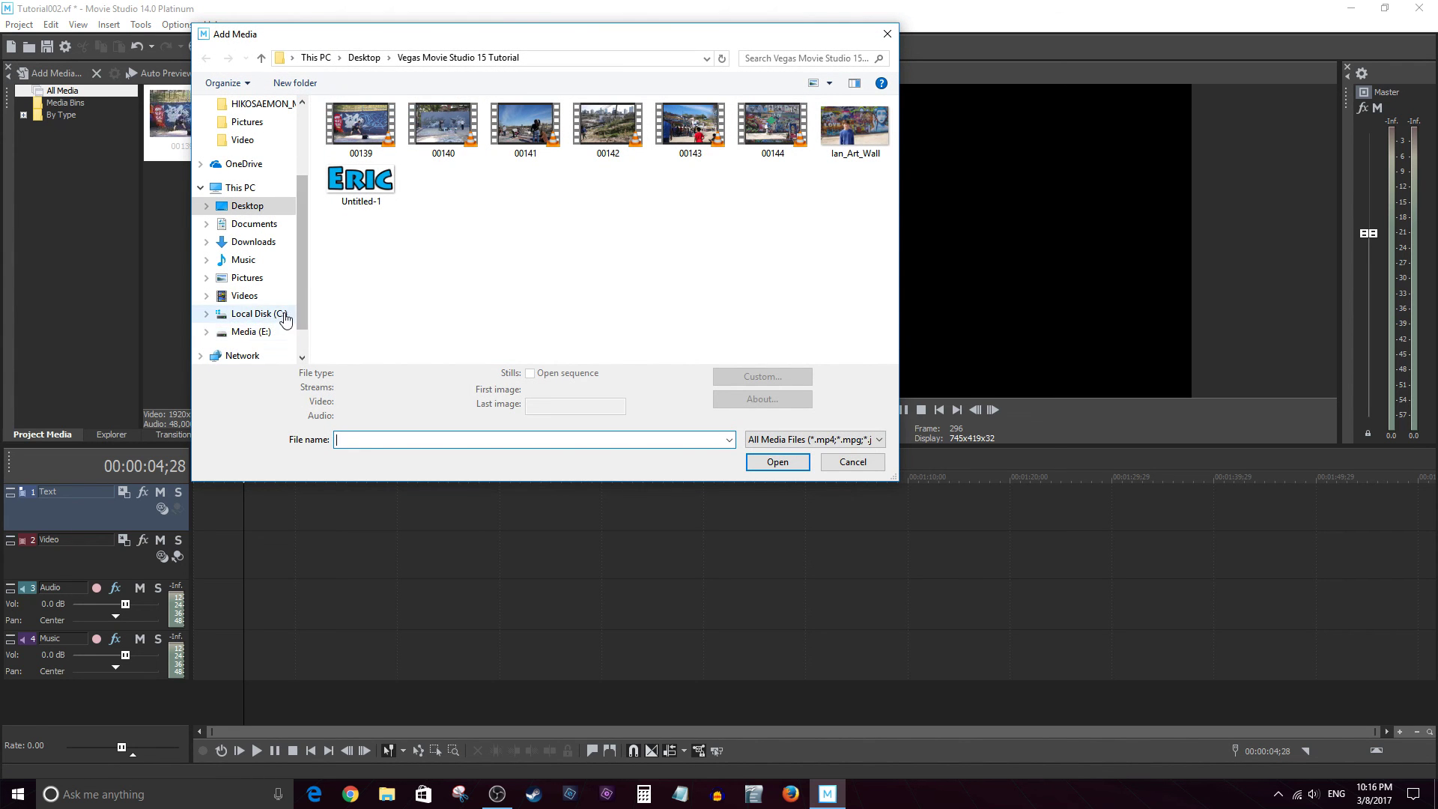
left_click(251, 331)
double_click(346, 126)
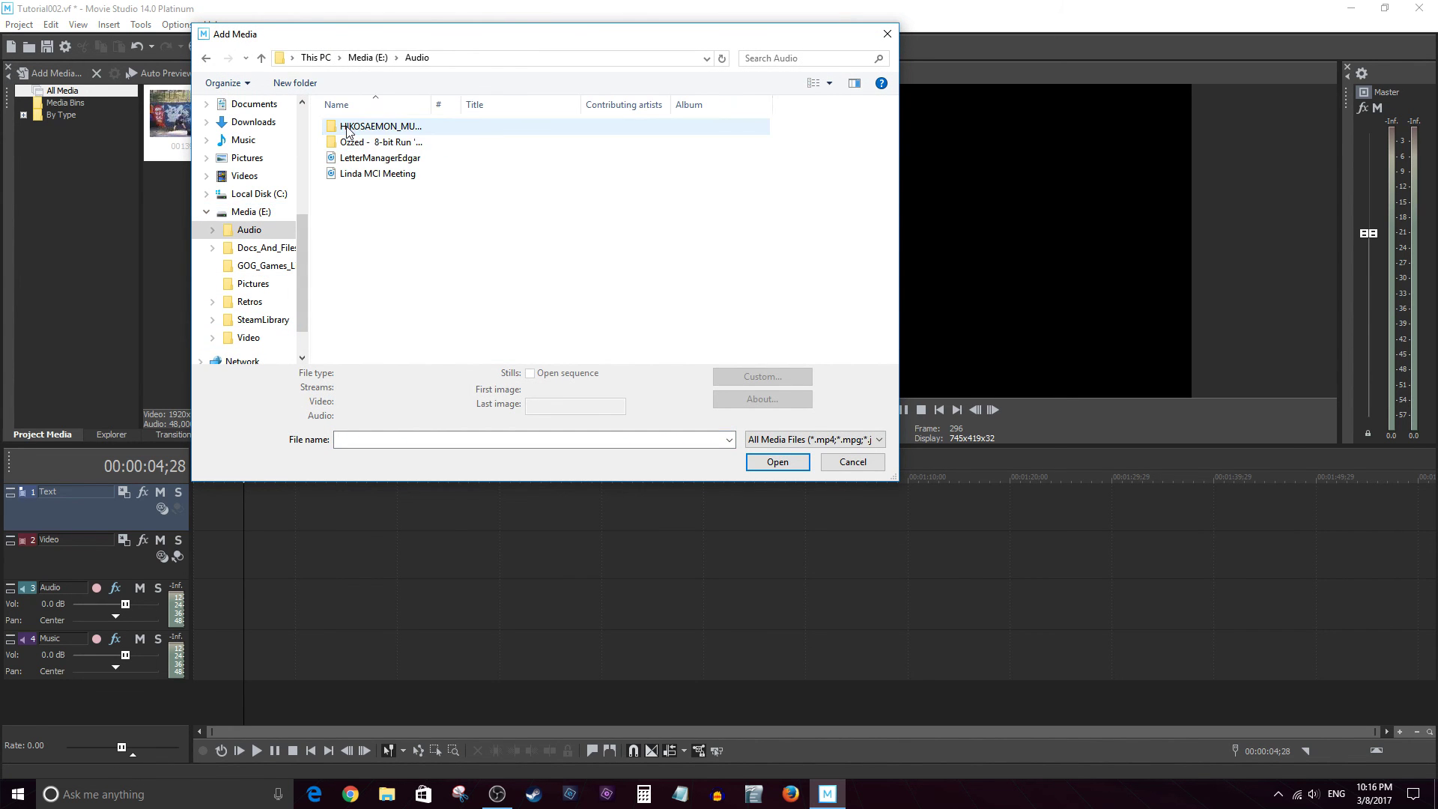
double_click(377, 127)
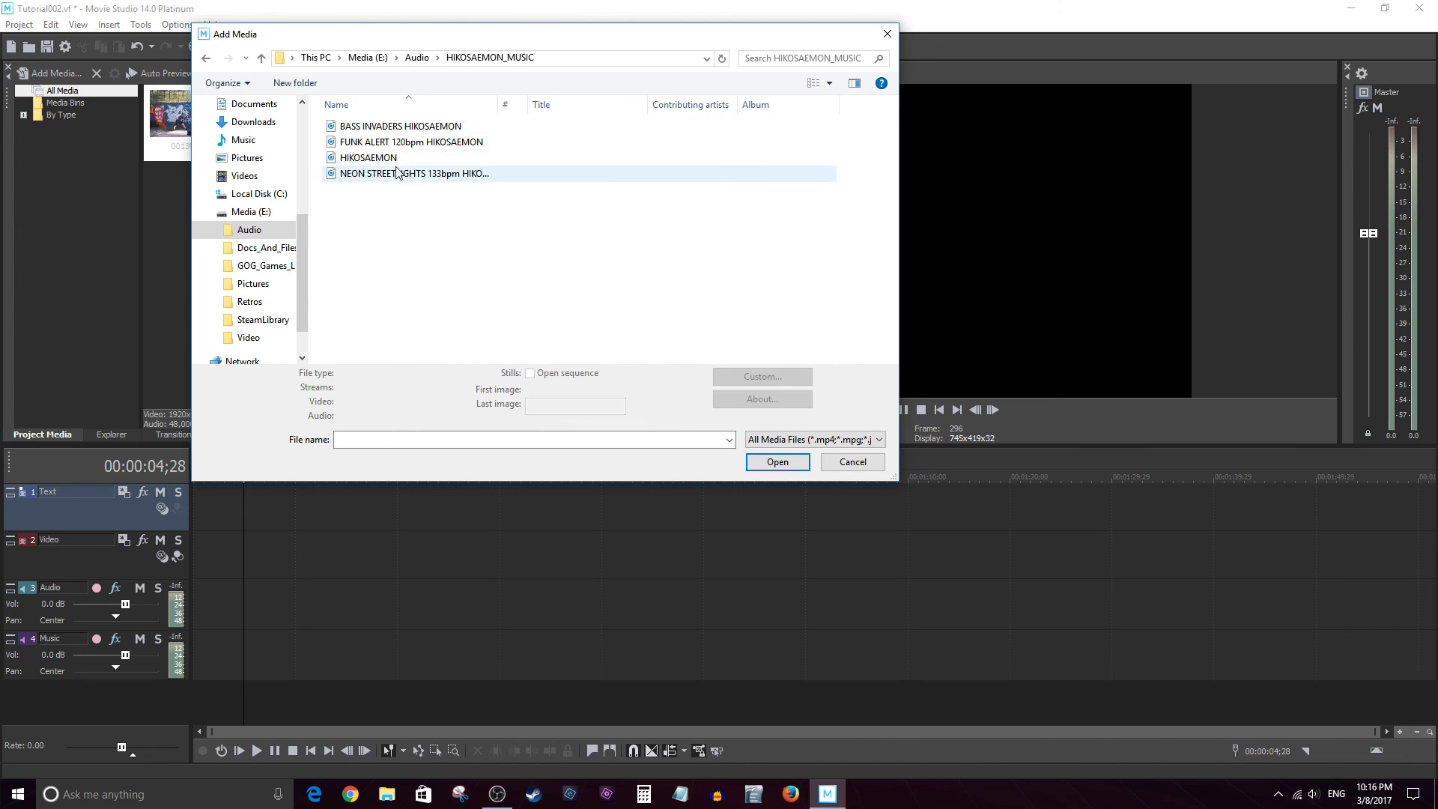
left_click(400, 144)
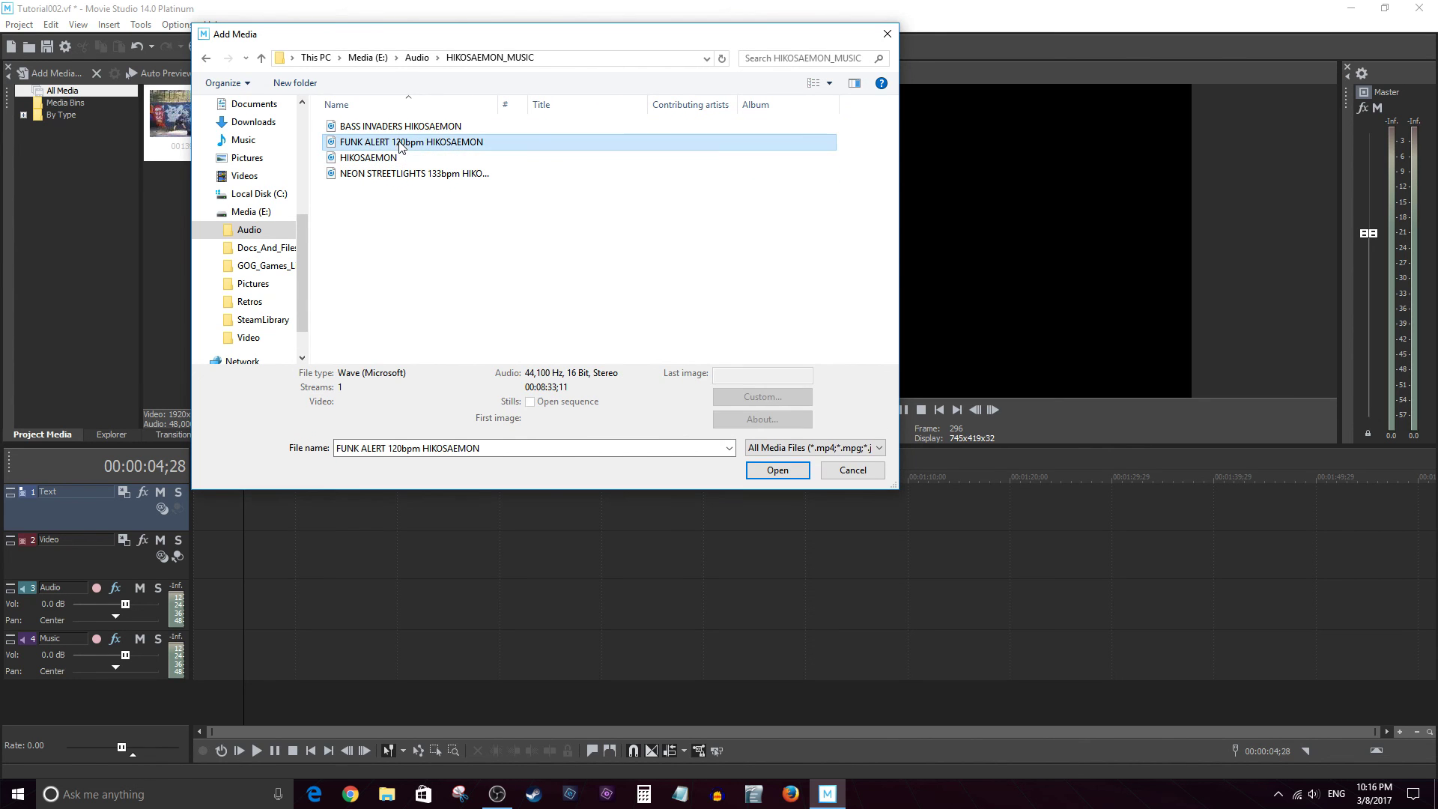
left_click(777, 469)
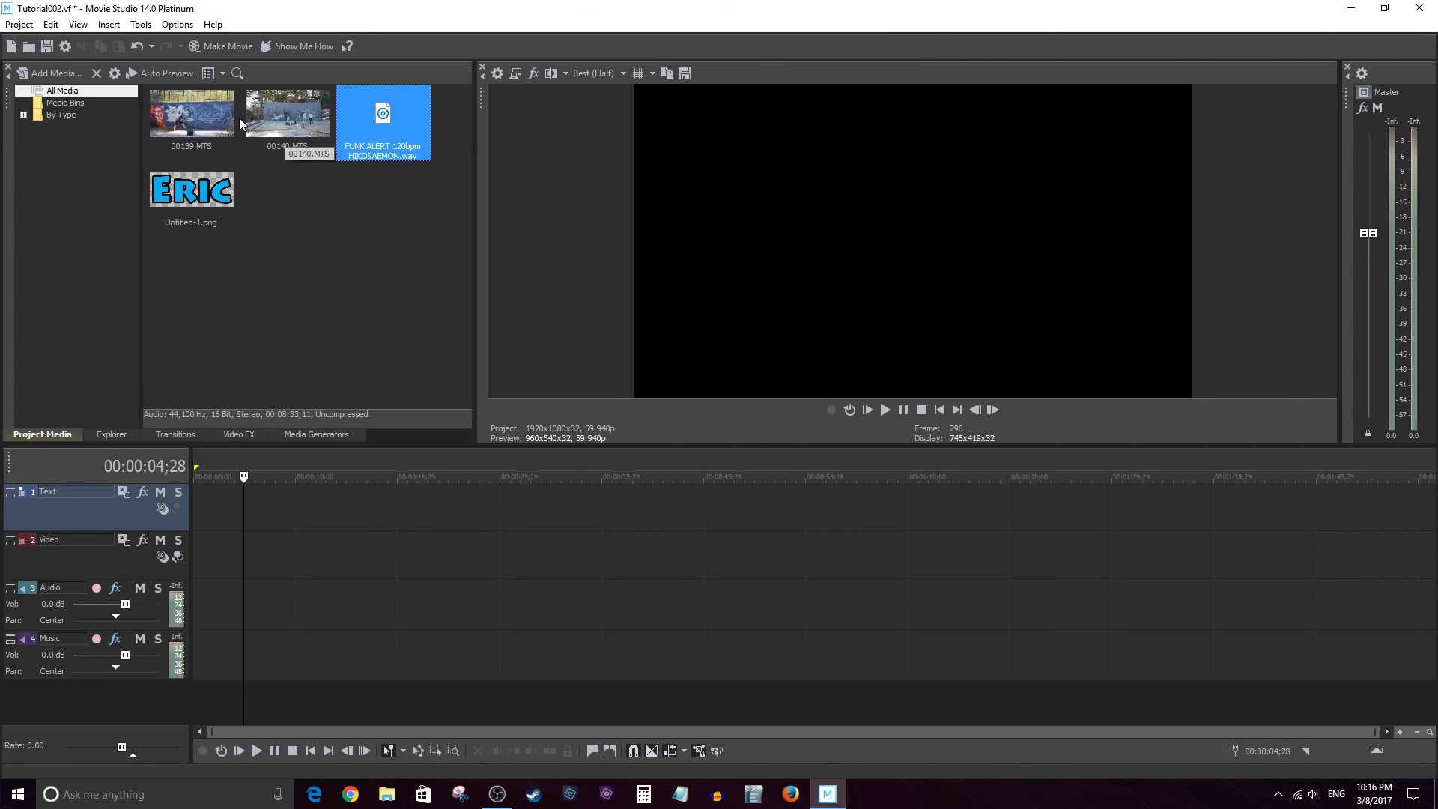